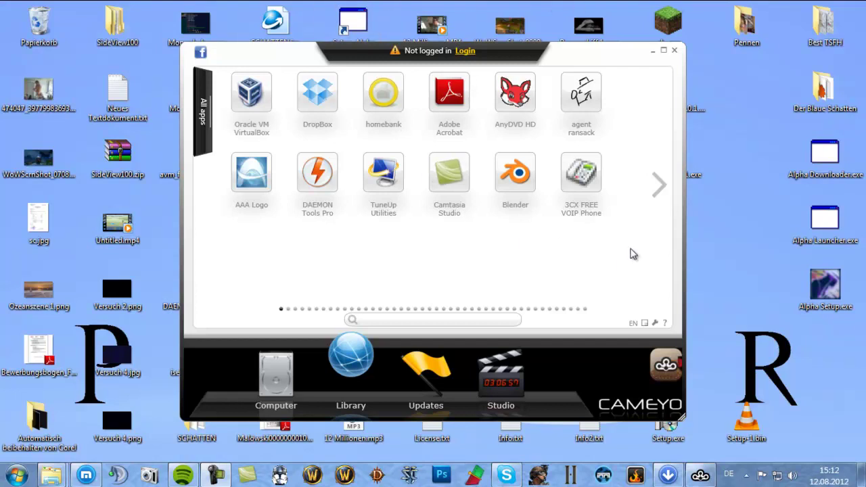
Page forward through the online app library to examine the virtual apps on offer
click(660, 197)
click(660, 196)
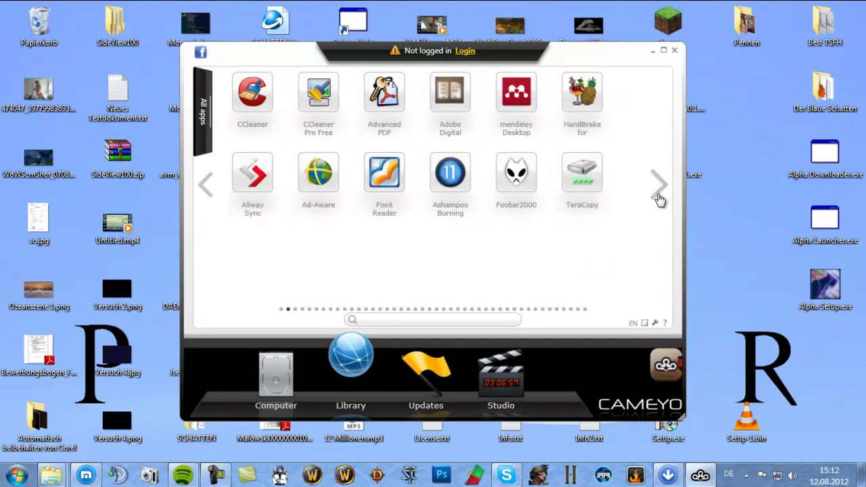
click(660, 196)
click(660, 196)
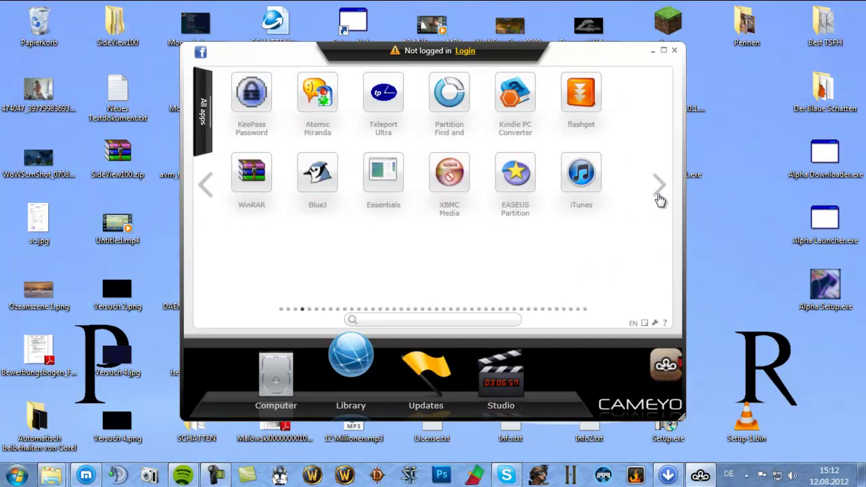
click(660, 196)
click(660, 196)
click(660, 196)
click(660, 196)
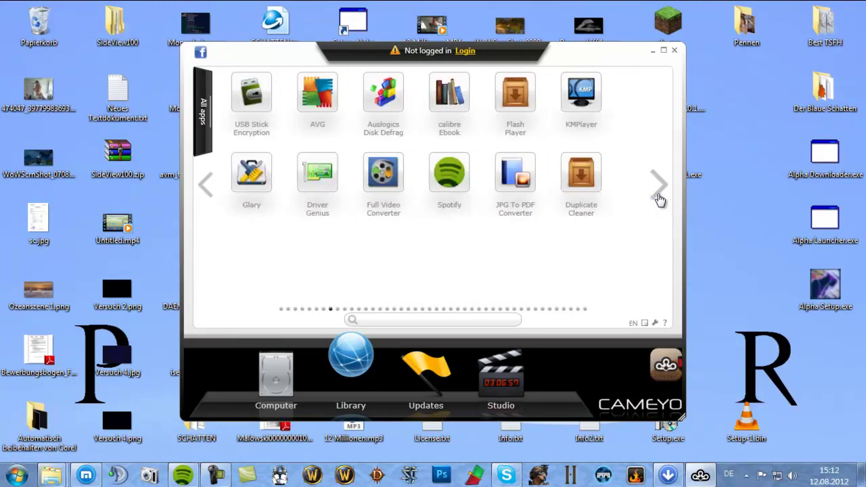
click(660, 196)
click(660, 196)
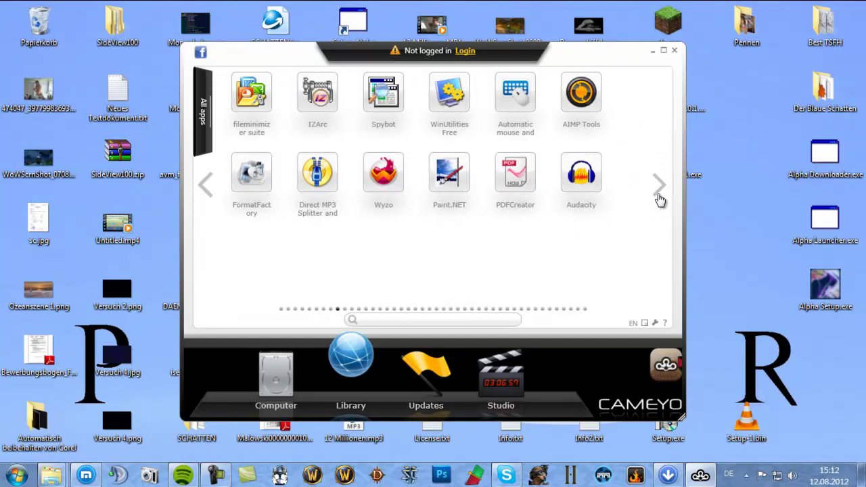
click(660, 196)
click(660, 197)
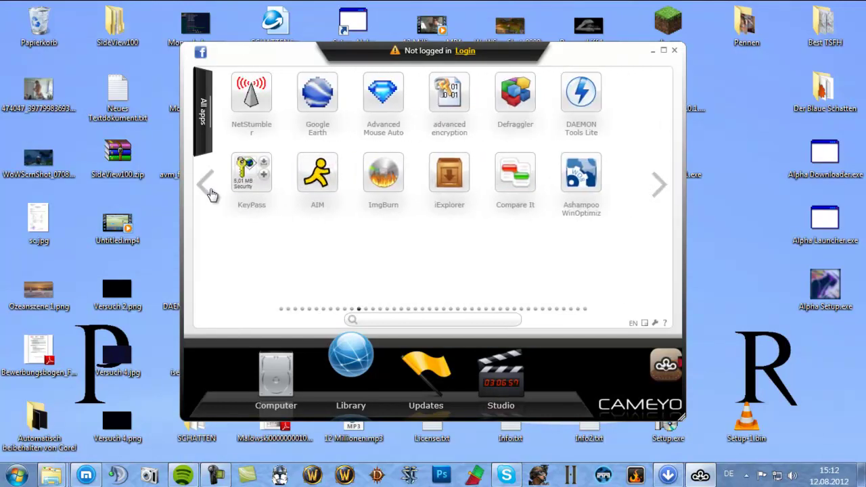
Page back through the app library to its first page
click(206, 193)
click(206, 193)
click(206, 193)
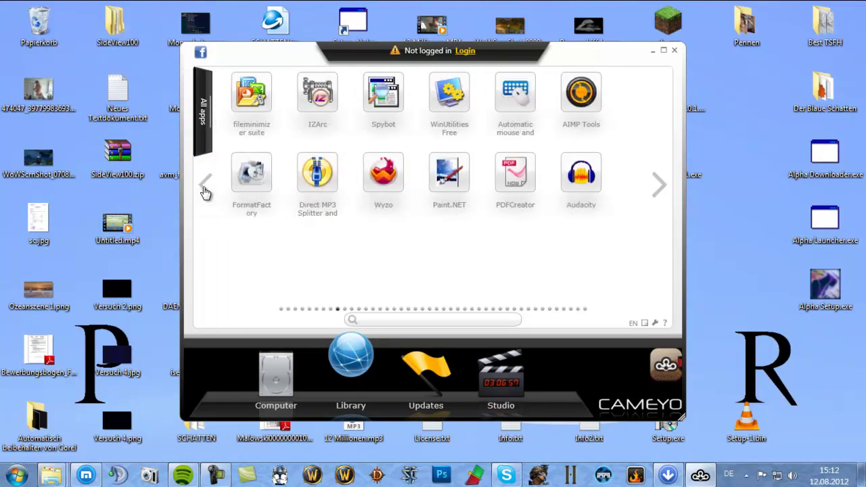
click(205, 193)
click(206, 193)
click(206, 193)
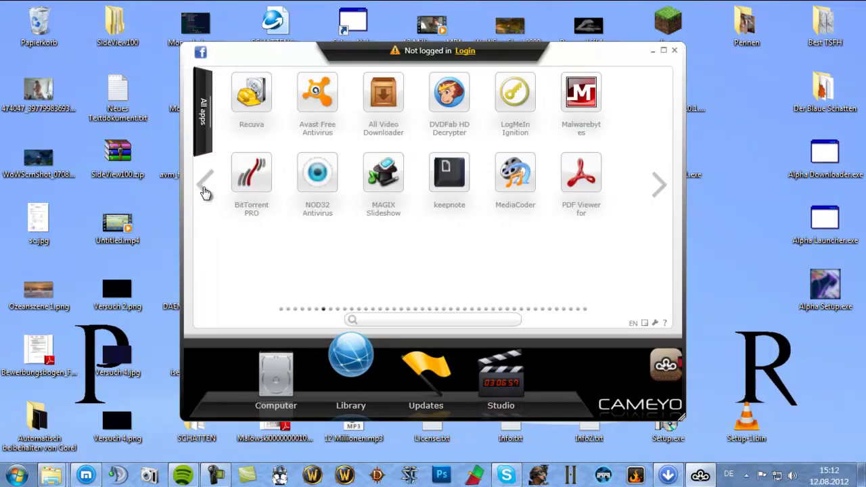
click(206, 193)
click(206, 193)
click(206, 193)
click(205, 192)
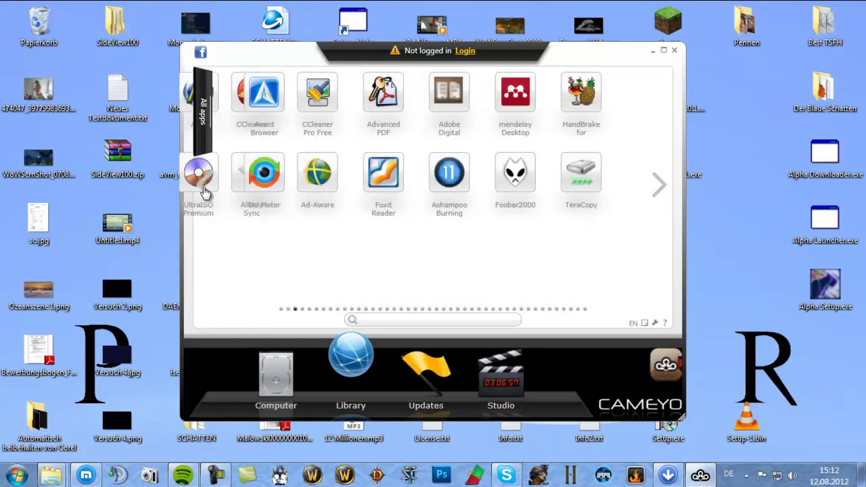
click(206, 193)
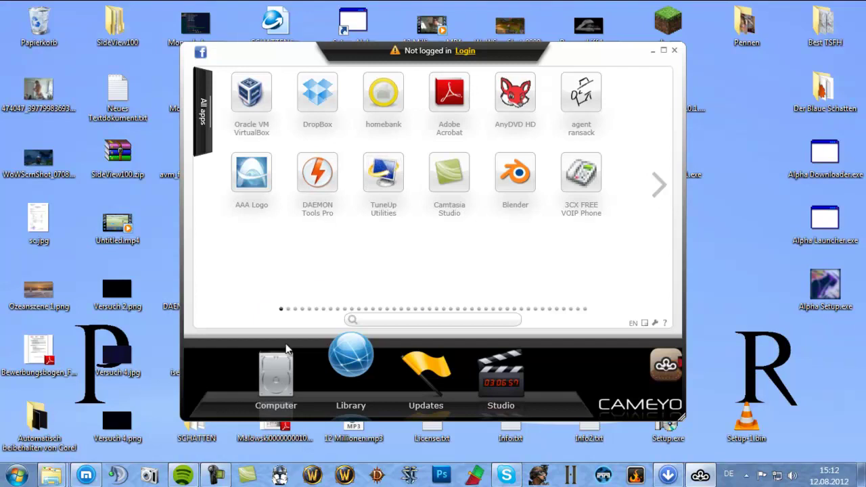
View the apps on this computer and start a local app capture from the Studio section
click(282, 369)
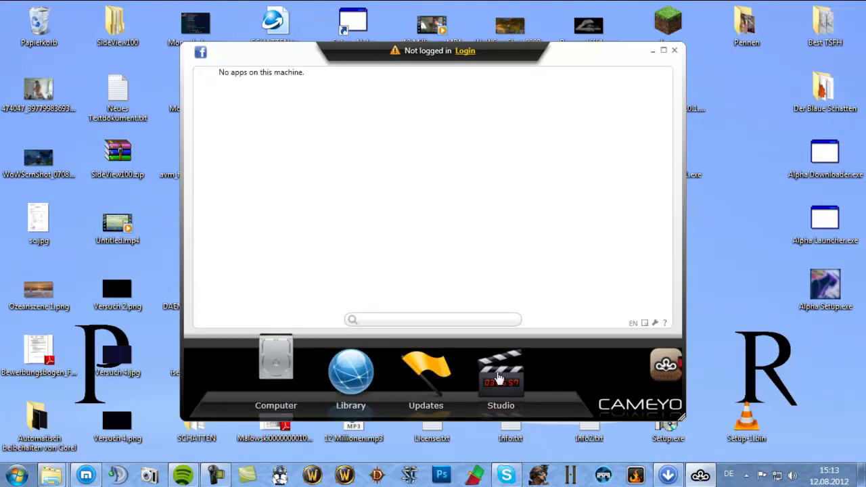
click(497, 377)
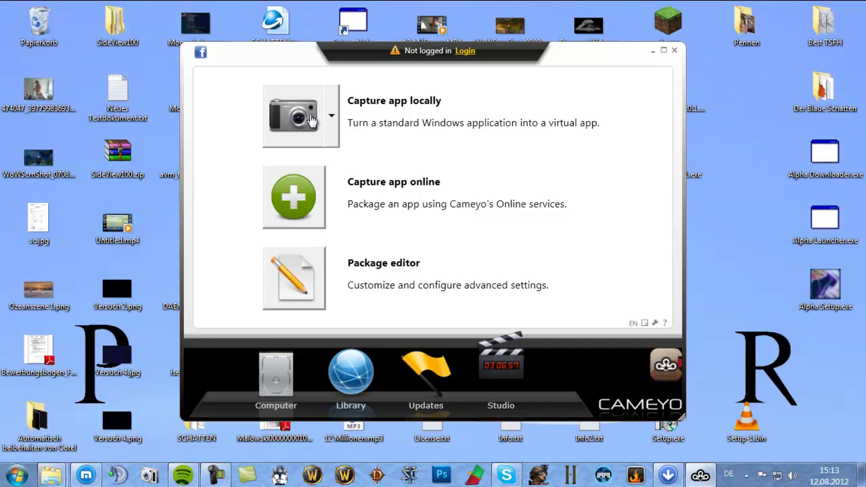
click(312, 119)
drag(306, 121, 673, 246)
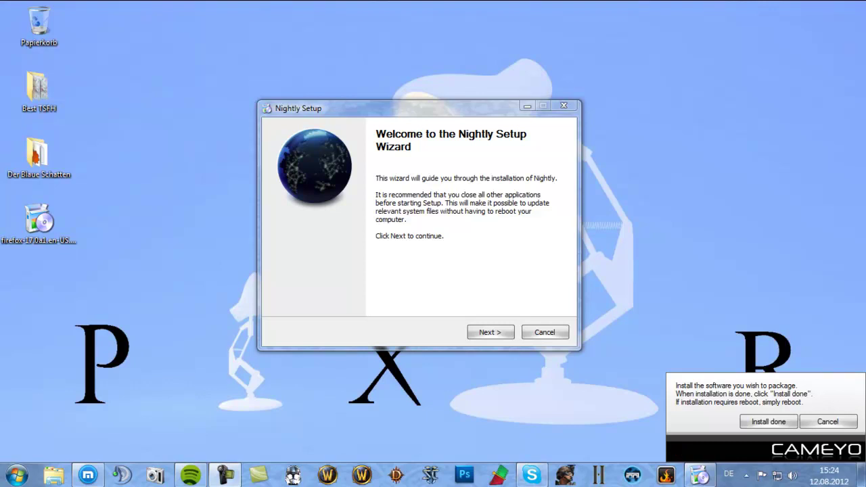
Install Nightly with the Standard setup type, without using it as the default web browser
click(484, 338)
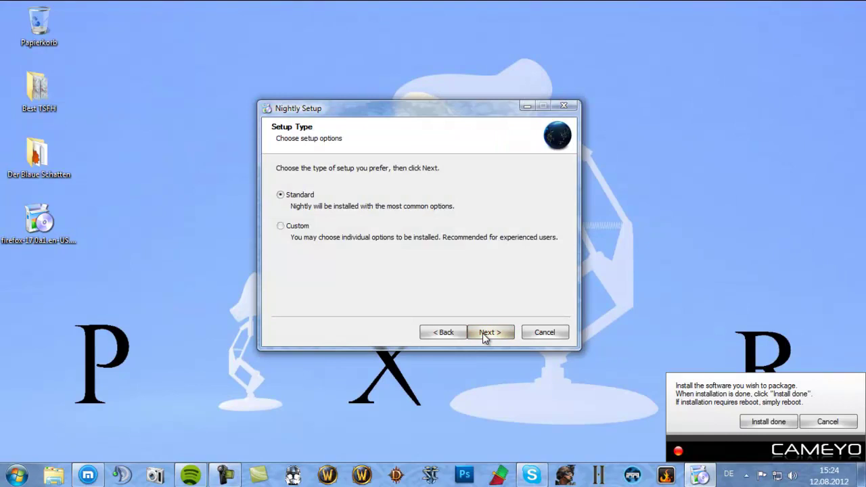
click(484, 338)
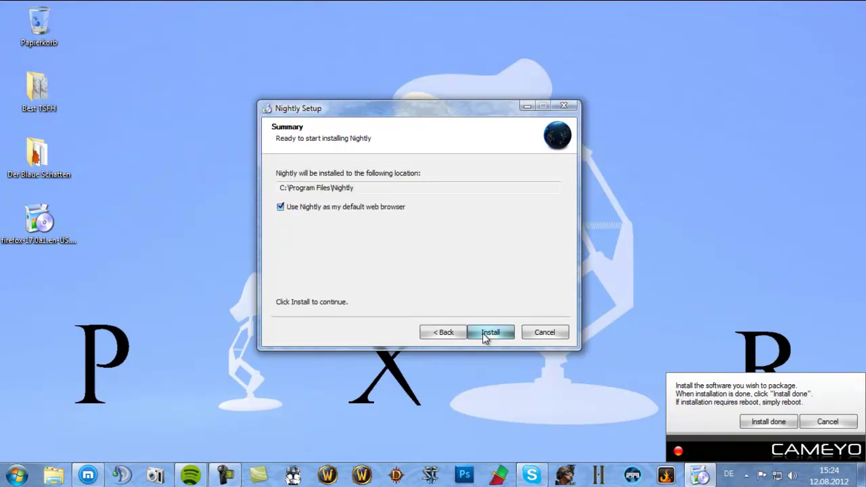
click(310, 208)
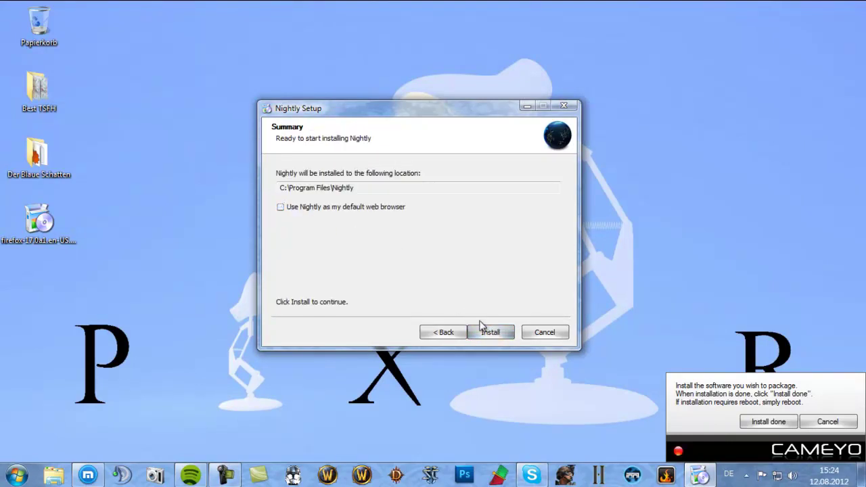
click(495, 335)
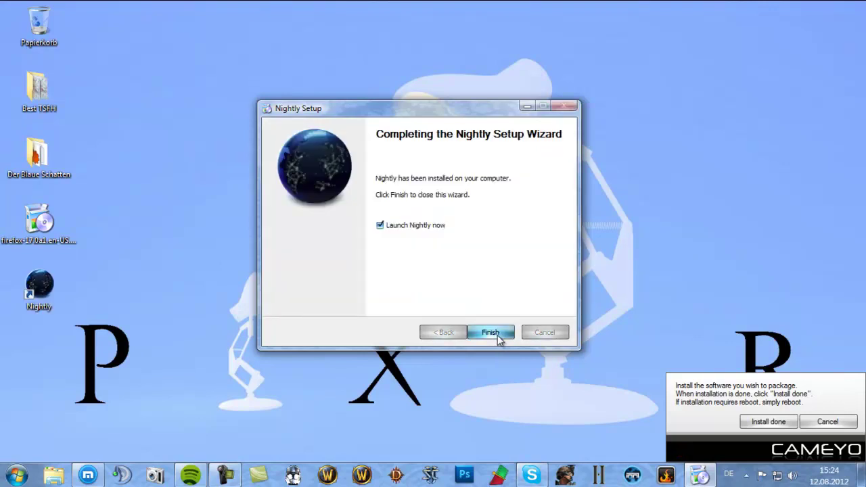
Finish the setup wizard with Nightly launched, and report the installation as done to the Cameyo packager
click(491, 333)
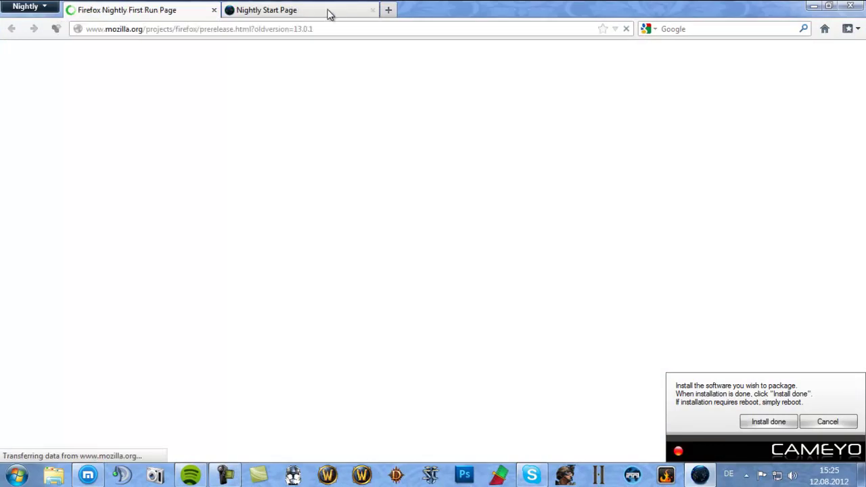
click(815, 7)
click(768, 423)
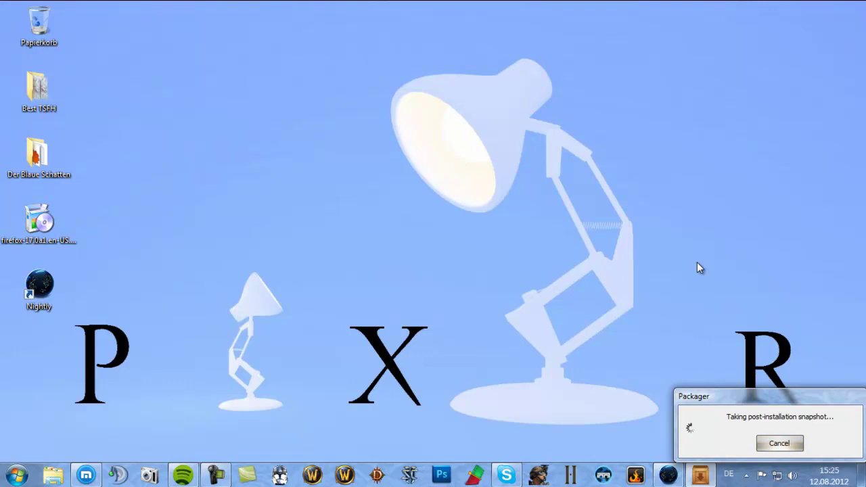
Launch Nightly again from its desktop shortcut and close the earlier window with the Firefox Nightly First Run Page
double_click(39, 287)
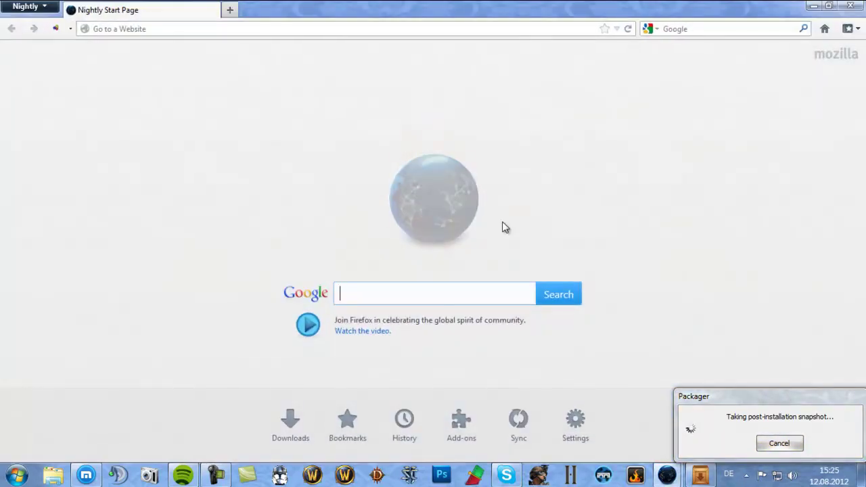
mouse_move(670, 476)
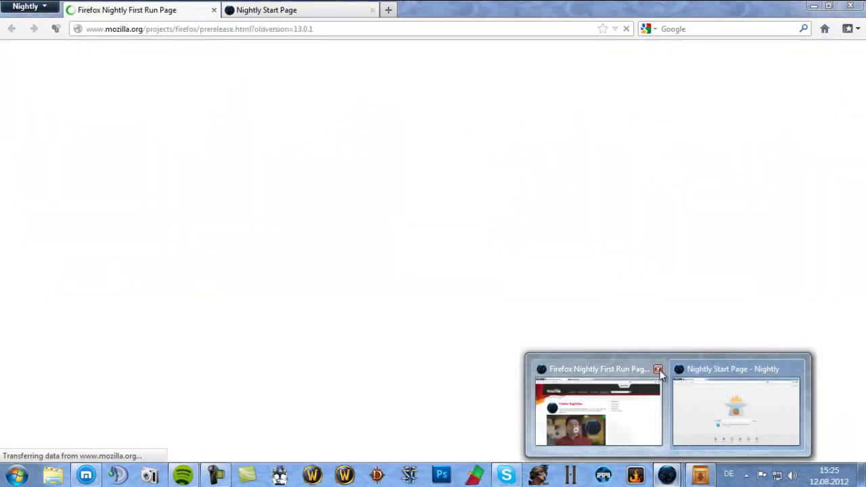
click(660, 372)
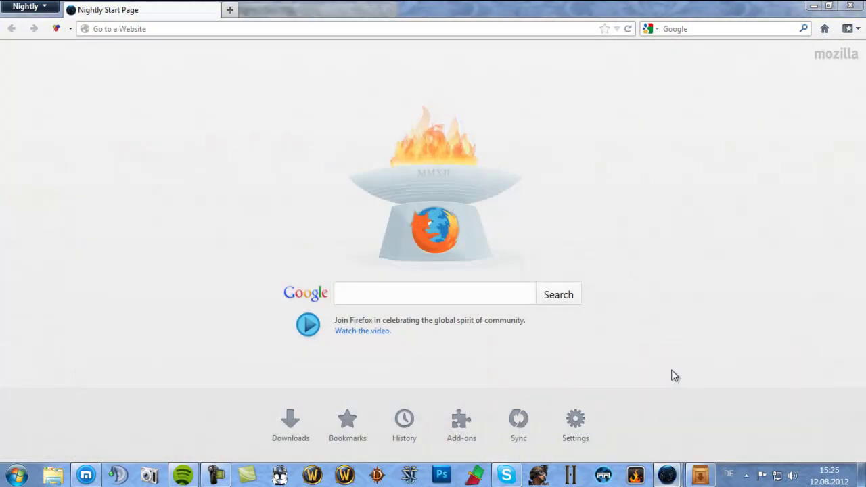
click(404, 259)
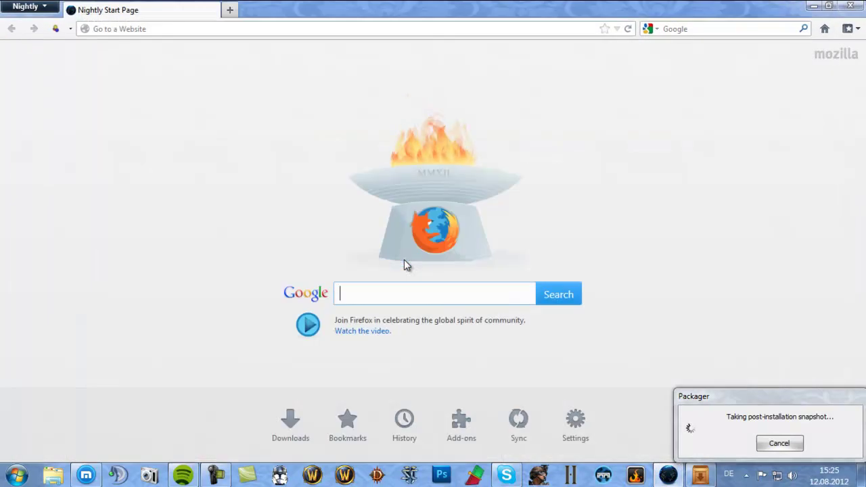
Examine the main Nightly application menu and close the browser window
click(41, 6)
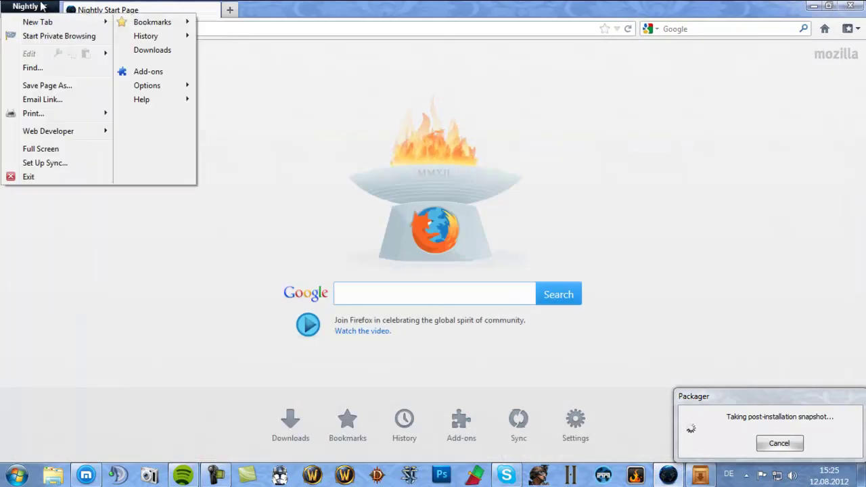
click(250, 102)
click(41, 6)
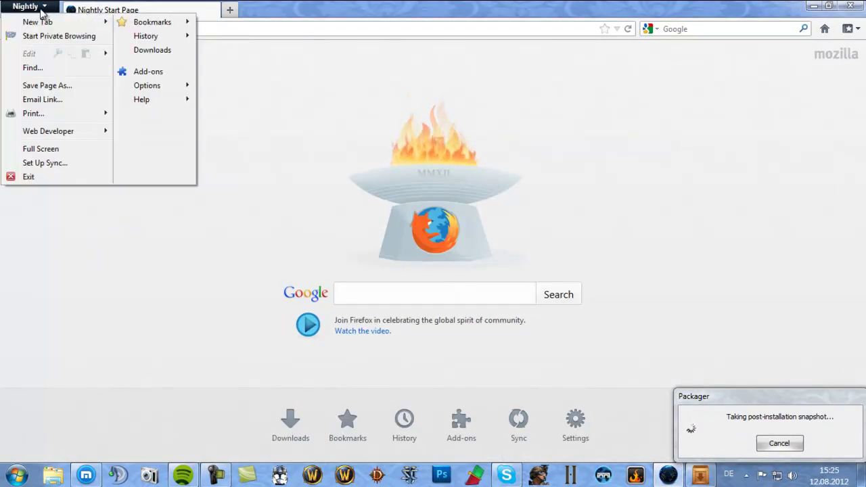
click(228, 116)
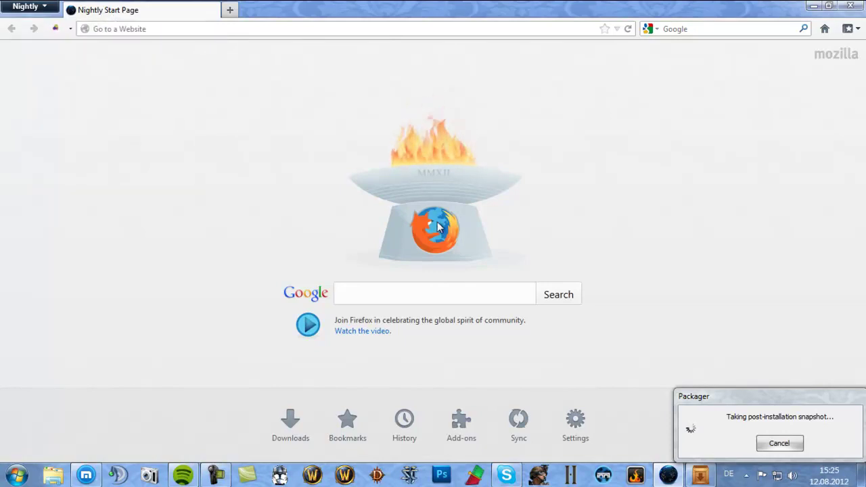
click(26, 6)
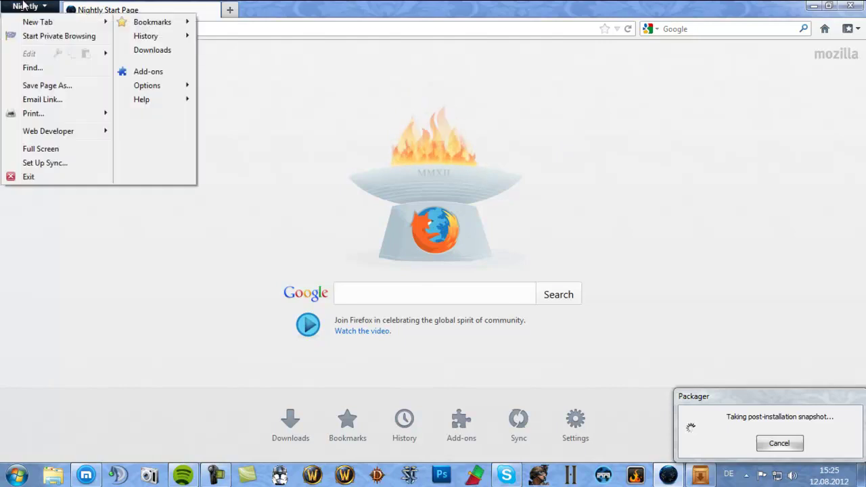
click(272, 104)
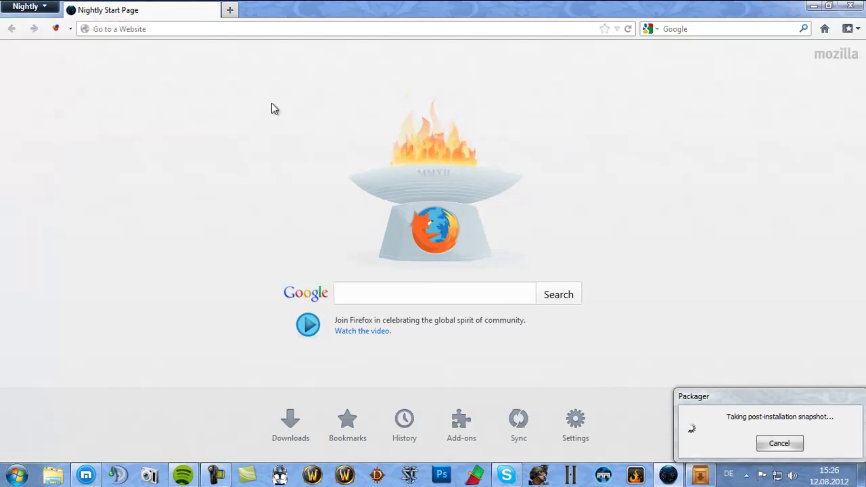
click(850, 6)
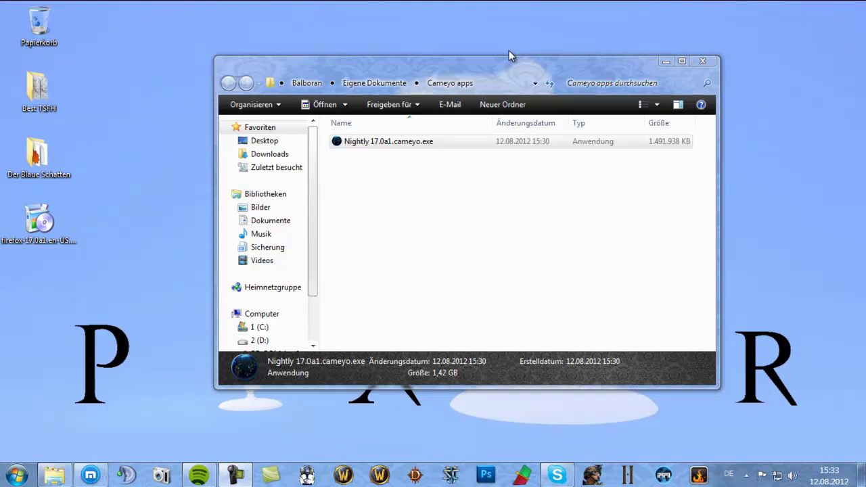
Test the packaged Nightly 17.0a1.cameyo.exe from the Cameyo apps folder by running it, then close the browser
click(405, 145)
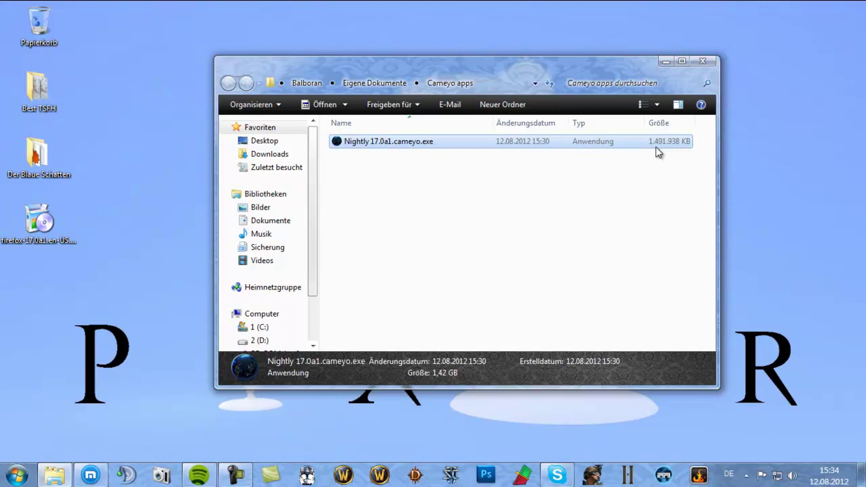
double_click(380, 146)
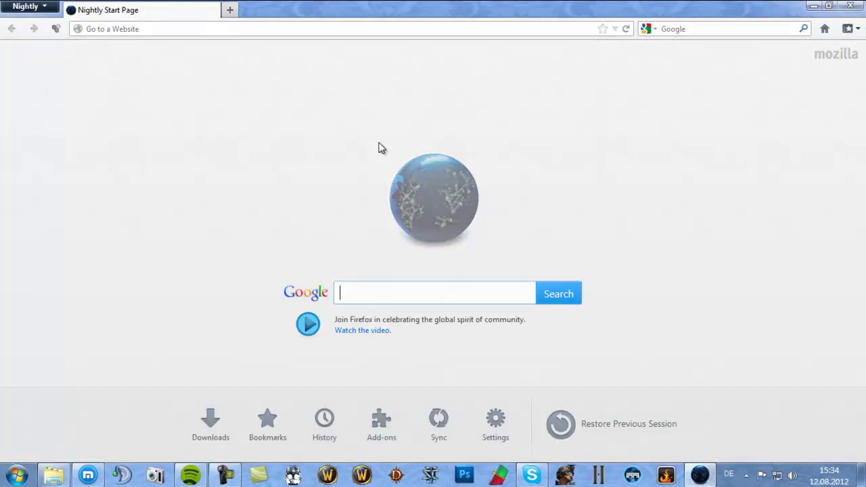
click(850, 6)
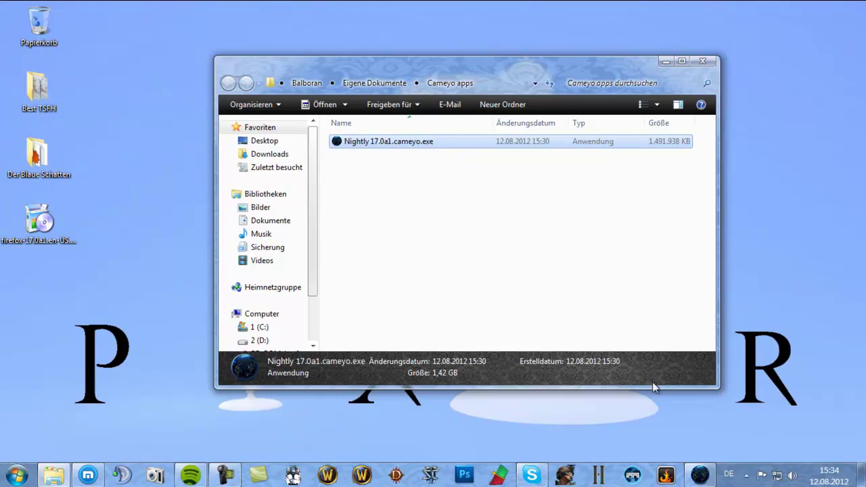
click(700, 476)
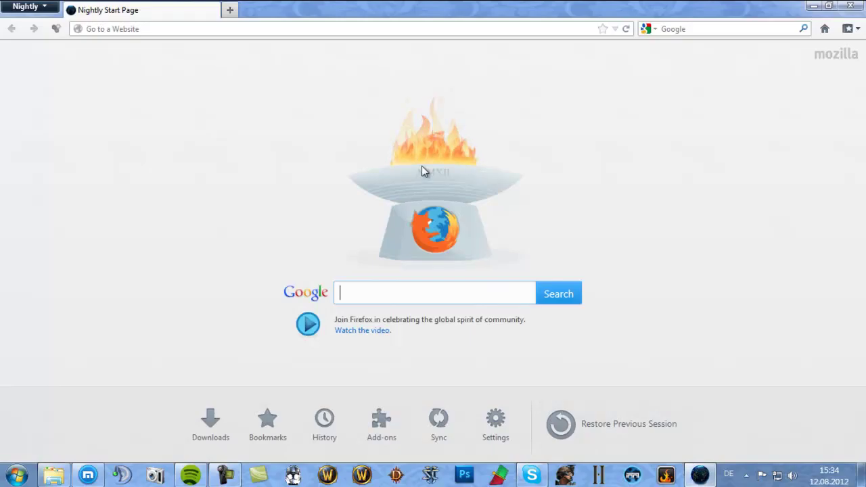
click(851, 6)
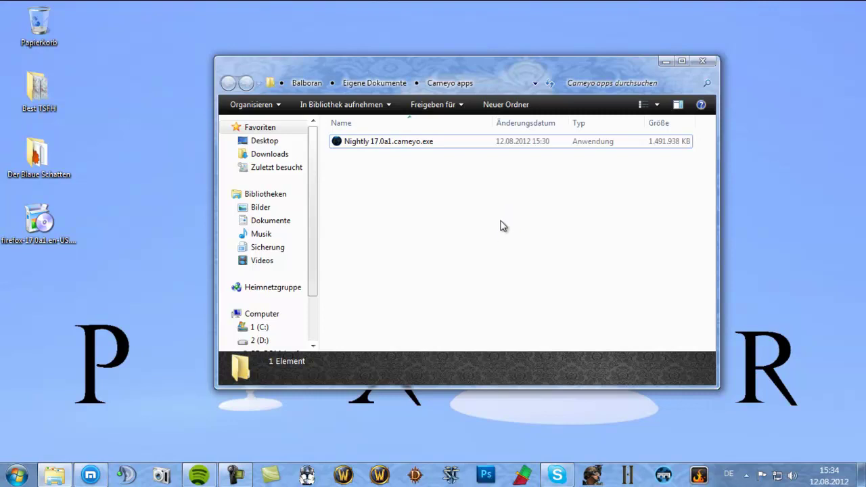
click(54, 475)
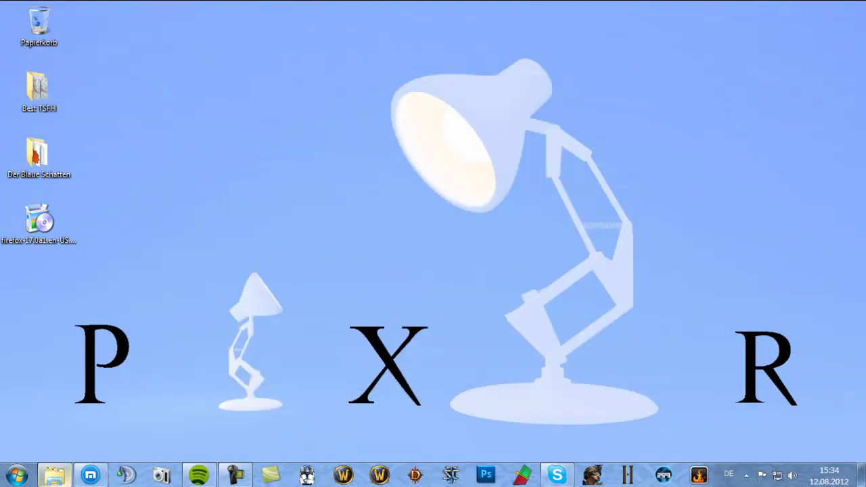
mouse_move(62, 477)
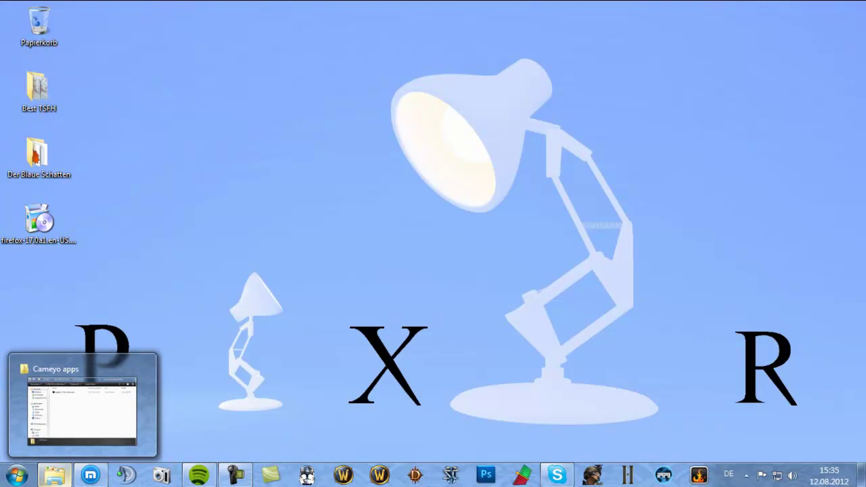
click(63, 479)
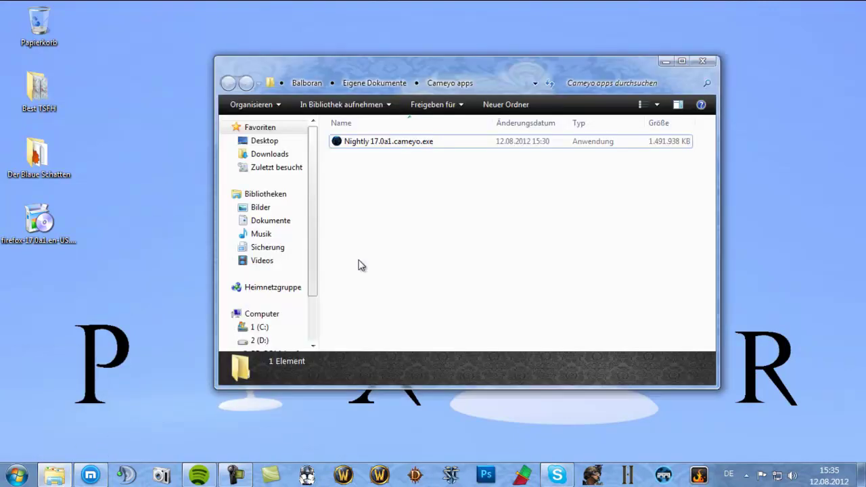